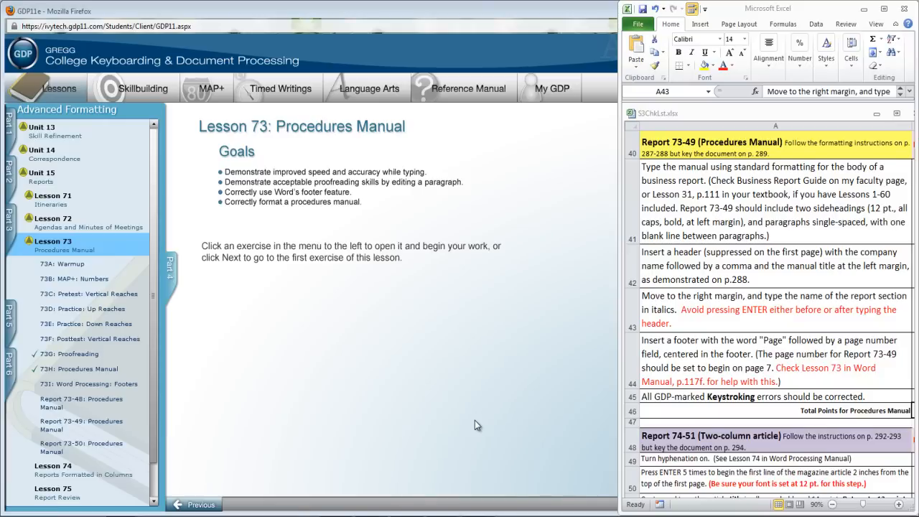
Step: Open the 73H Procedures Manual and 73I Word Processing: Footers exercises of Lesson 73 for review
{"action": "left_click", "coordinate": [71, 374]}
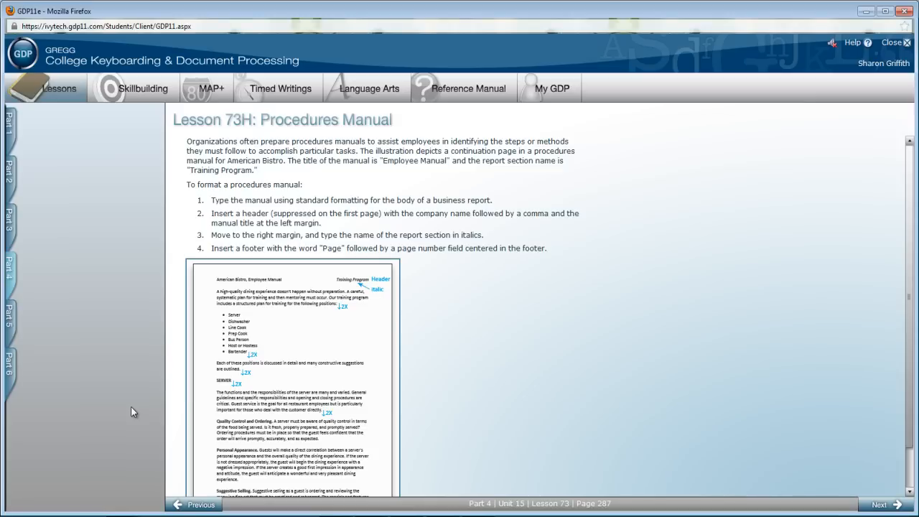
{"action": "mouse_move", "coordinate": [43, 304]}
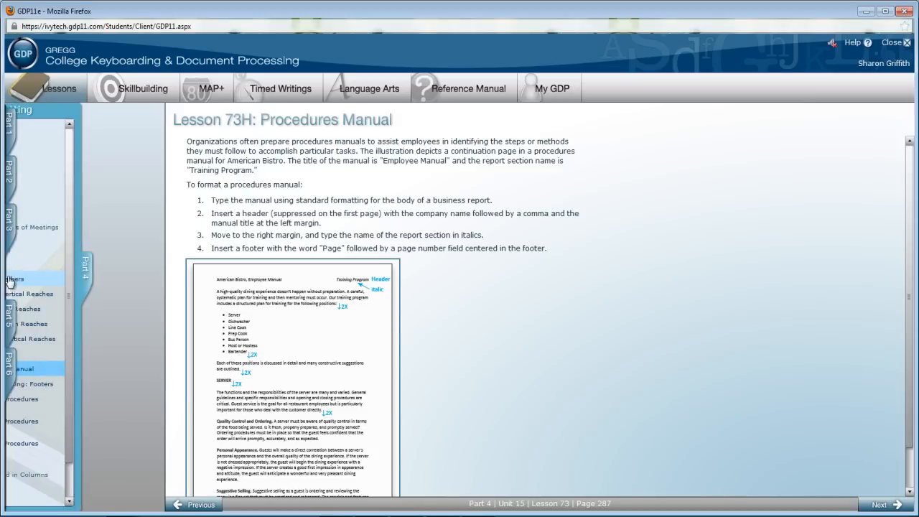
{"action": "left_click", "coordinate": [80, 386]}
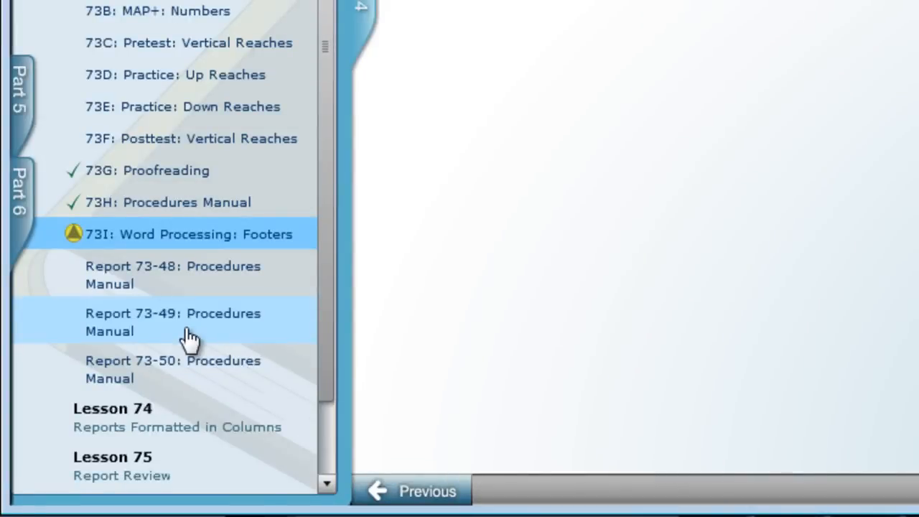
Step: Start work on Report 73-49: Procedures Manual, opening its starting document in Word
{"action": "left_click", "coordinate": [188, 338]}
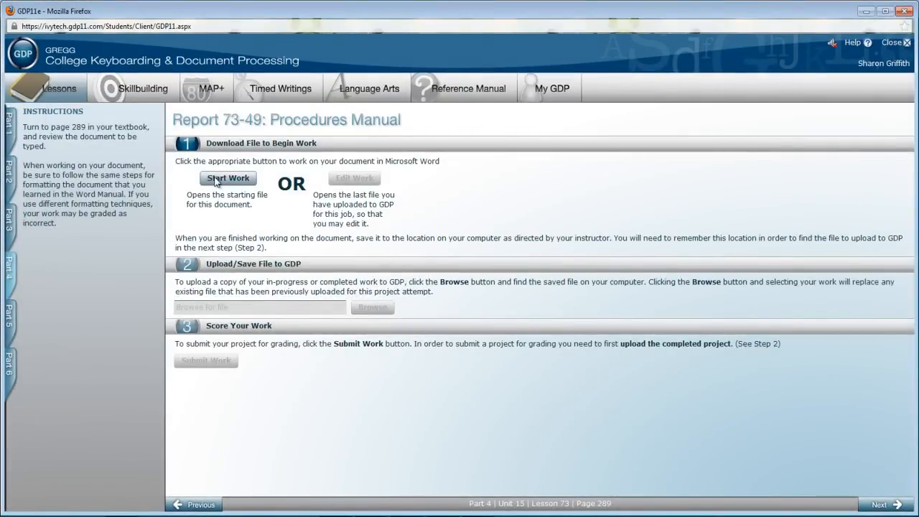
{"action": "left_click", "coordinate": [217, 180]}
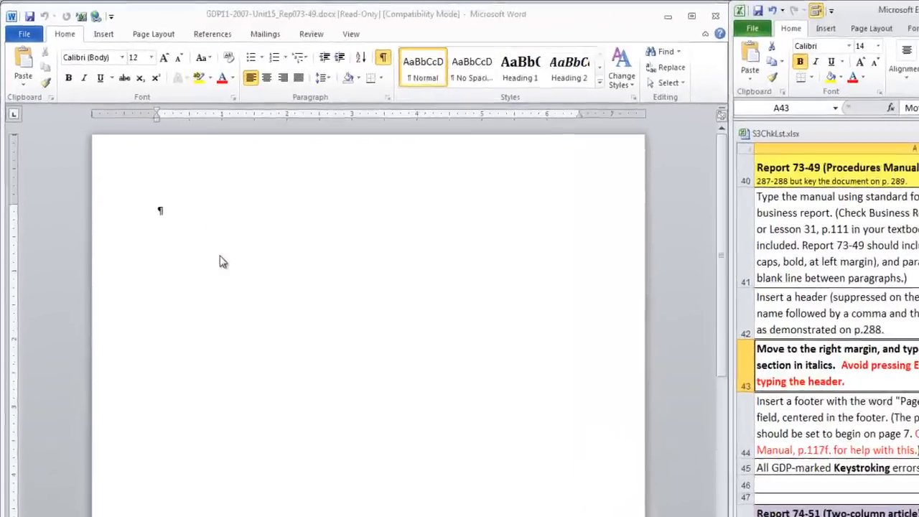
Step: Enter the bold sideheading PRESENTATION ACTION PLAN on the first line, followed by one blank line
{"action": "key", "text": "ctrl+b"}
{"action": "type", "text": "PRESENTATION"}
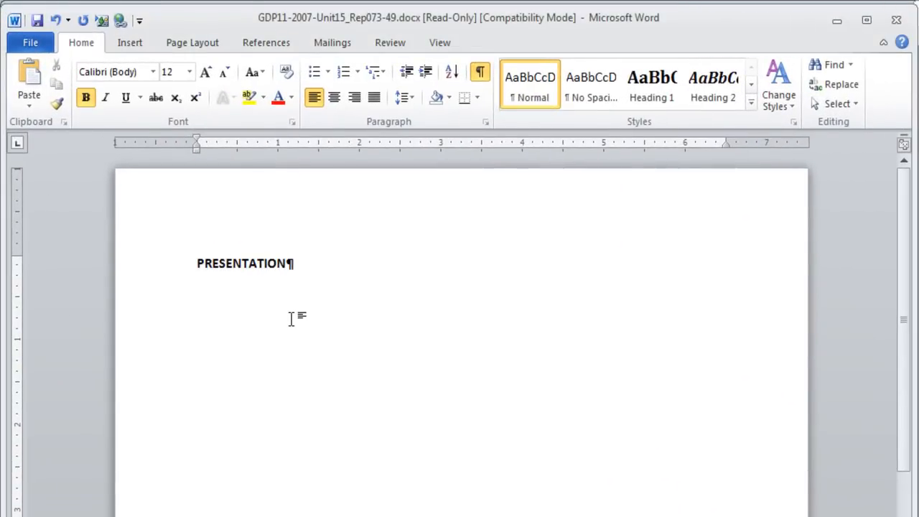
{"action": "type", "text": " ACTION PLAN"}
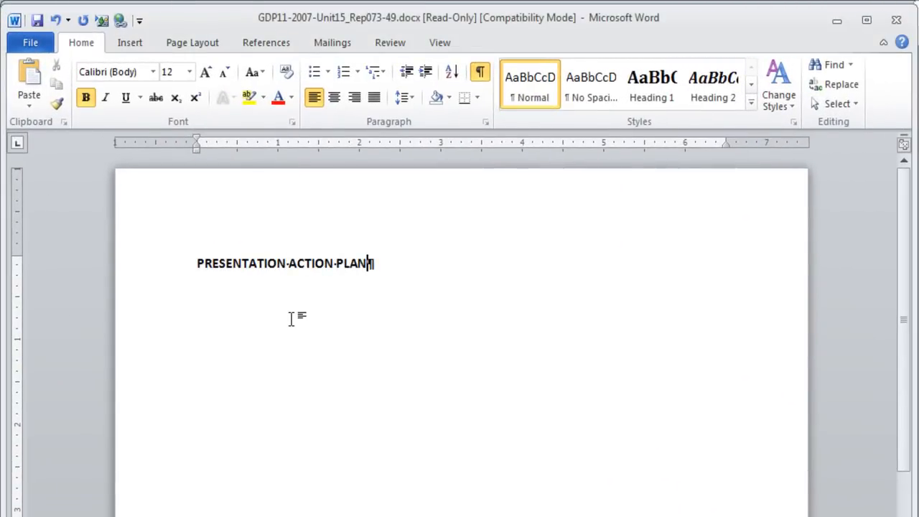
{"action": "key", "text": "Return"}
{"action": "key", "text": "Return"}
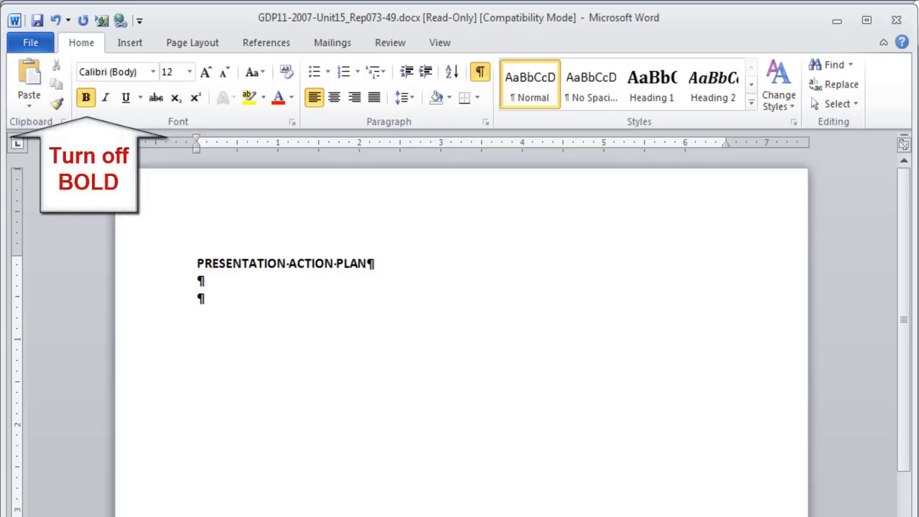
Step: Enter the two non-bold paragraphs beginning "An effective presentation" and "Sound and video must be used", with a blank line after each
{"action": "scroll", "coordinate": [267, 476], "scroll_direction": "up", "scroll_amount": 2}
{"action": "key", "text": "ctrl+b"}
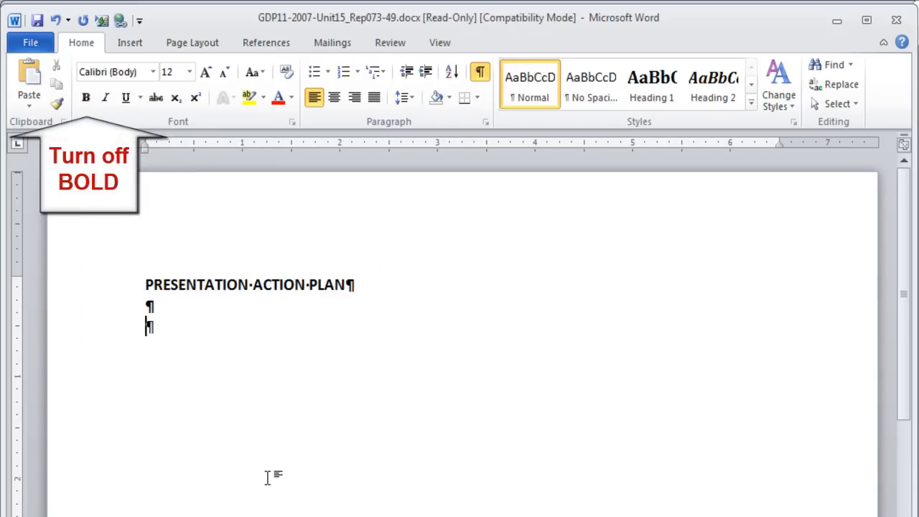
{"action": "type", "text": "An effect"}
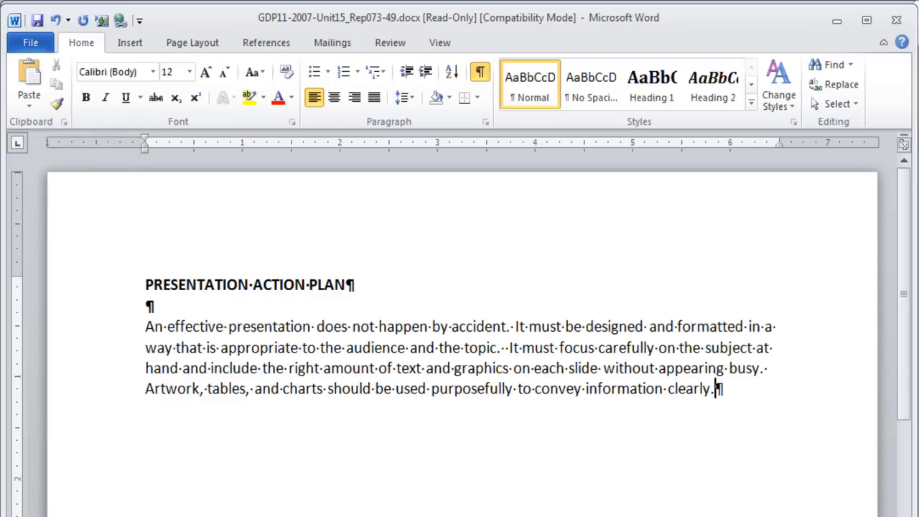
{"action": "key", "text": "Return"}
{"action": "key", "text": "Return"}
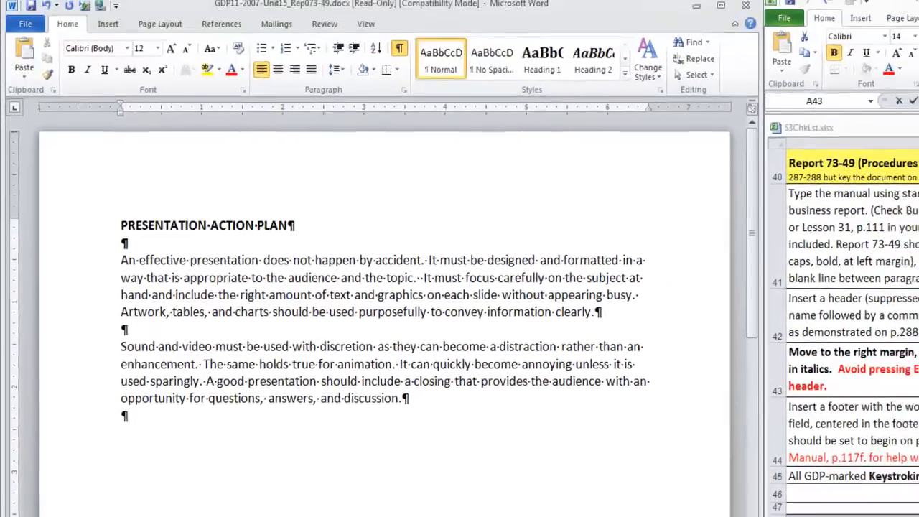
{"action": "key", "text": "Return"}
{"action": "key", "text": "Return"}
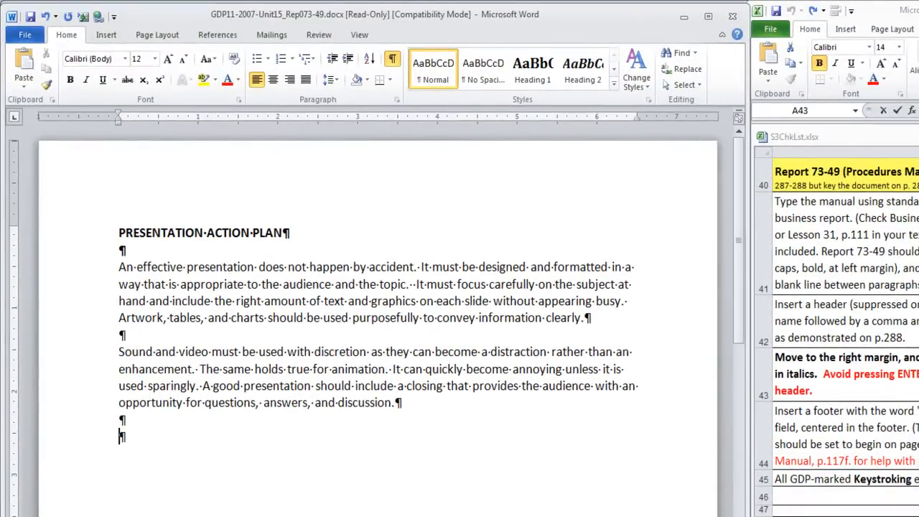
Step: Add the bold sideheading PRESENTATION SOFTWARE below the second paragraph, then return to regular text
{"action": "key", "text": "ctrl+b"}
{"action": "type", "text": "PRESENTATION"}
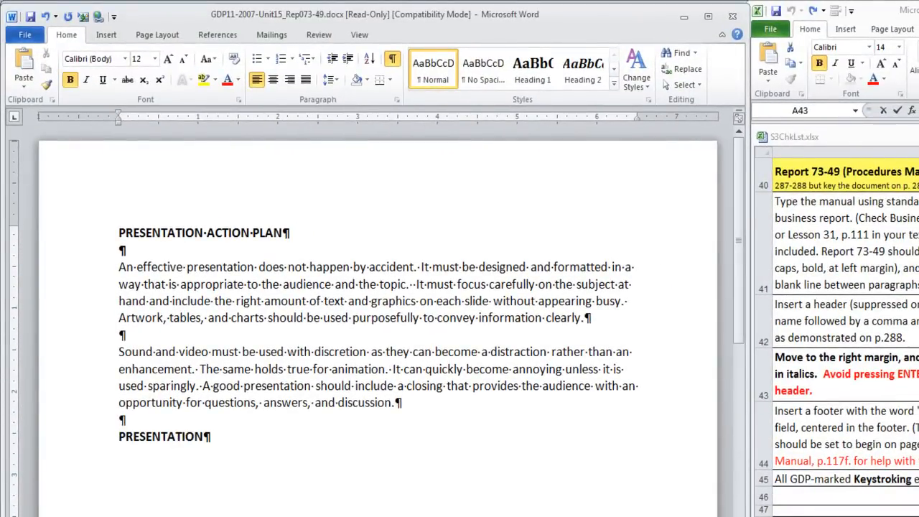
{"action": "type", "text": " SOFTW"}
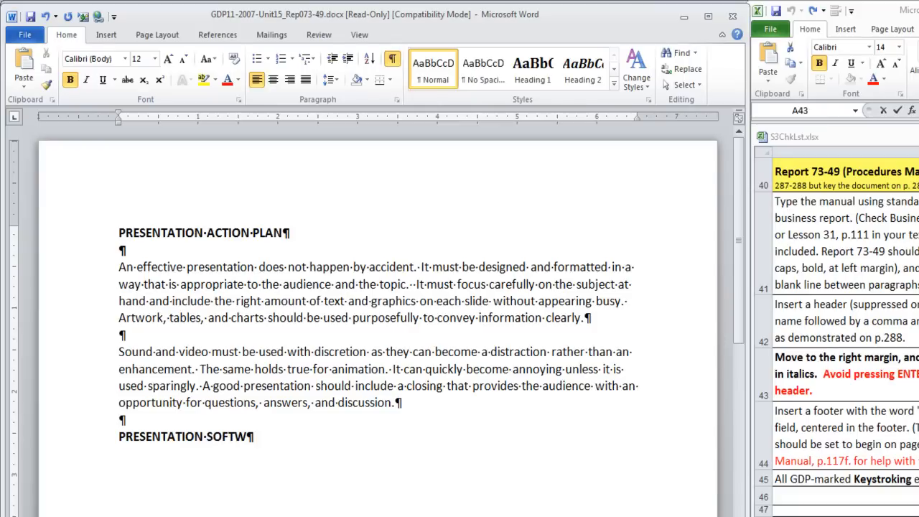
{"action": "type", "text": "ARE"}
{"action": "key", "text": "ctrl+b"}
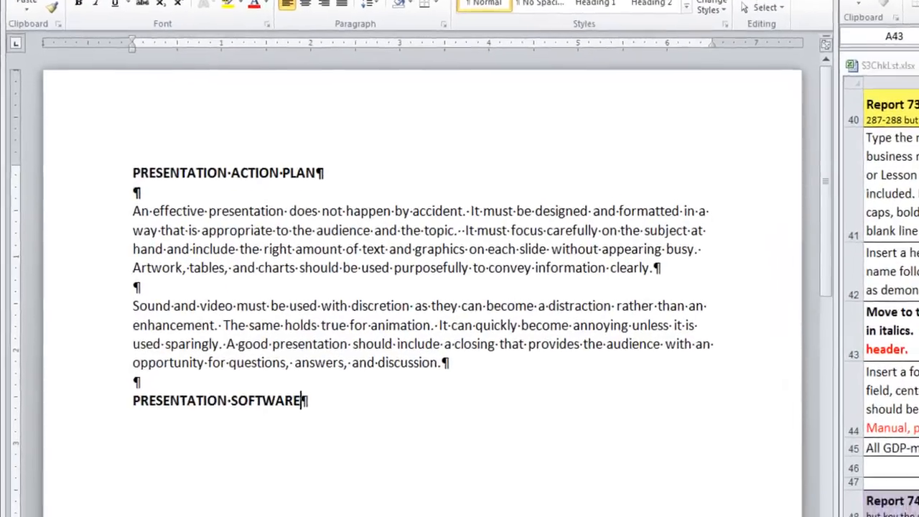
Step: Leave a blank line under PRESENTATION SOFTWARE and enter that section's body text, ending with "distributing the presentation is seamless."
{"action": "key", "text": "Return"}
{"action": "key", "text": "Return"}
{"action": "type", "text": "T"}
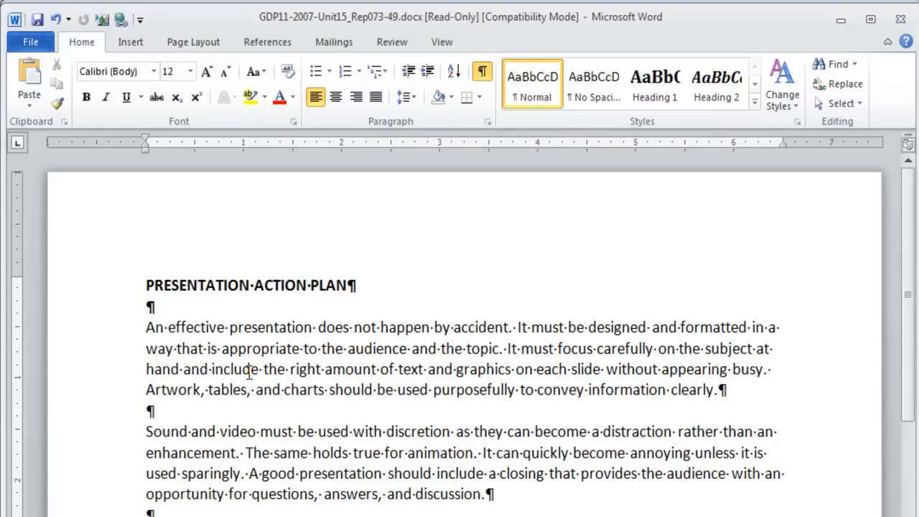
Step: Insert a Blank header reading "Studio One Photography, Presentation Software Guide" at the left margin
{"action": "left_click", "coordinate": [131, 43]}
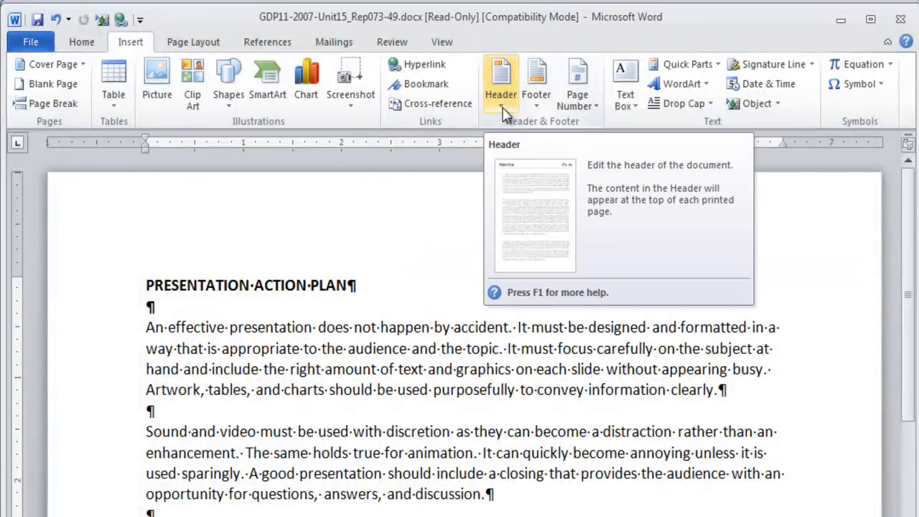
{"action": "left_click", "coordinate": [501, 107]}
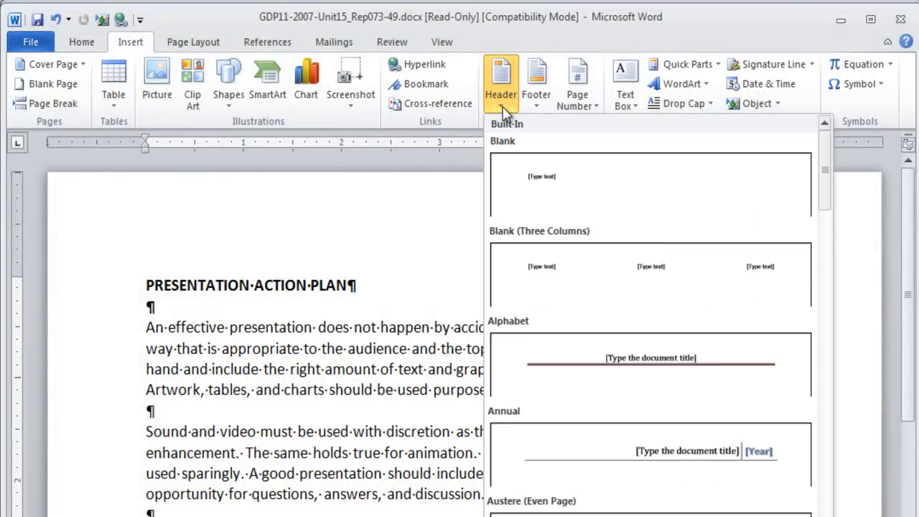
{"action": "left_click", "coordinate": [530, 187]}
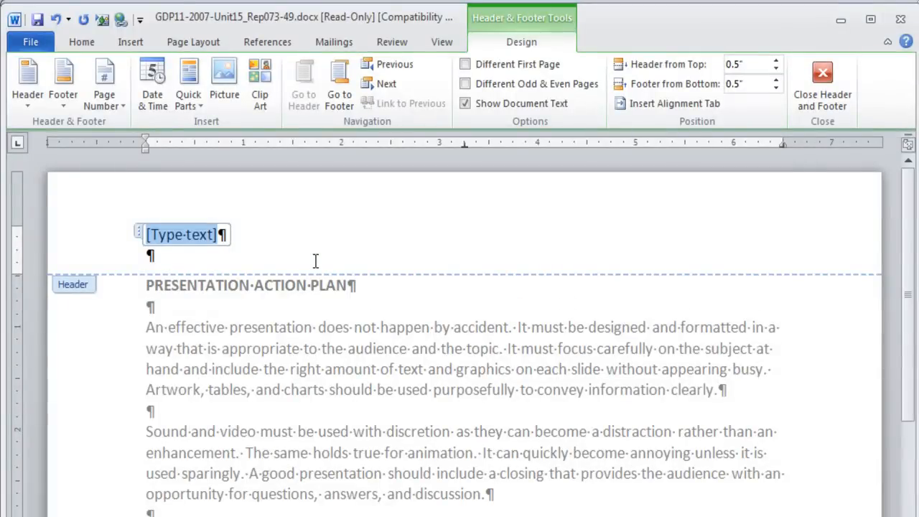
{"action": "type", "text": "Studio One P"}
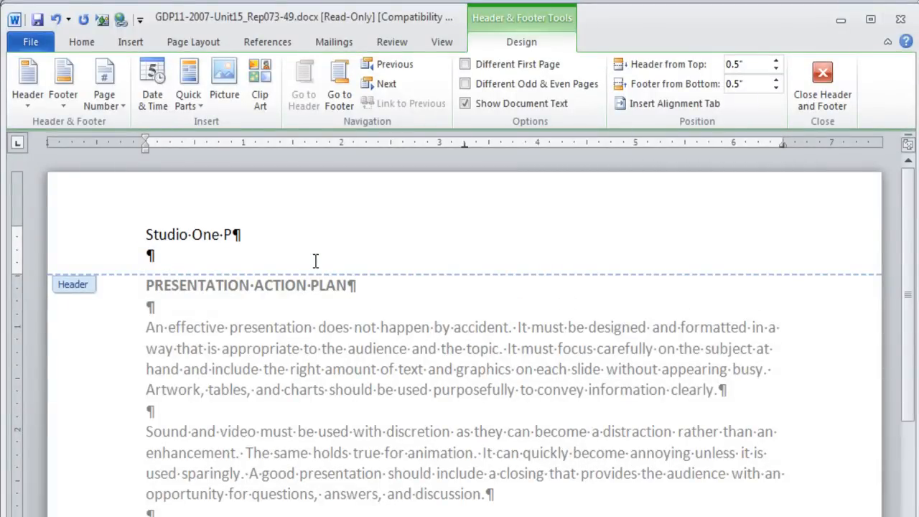
{"action": "type", "text": "hotography, "}
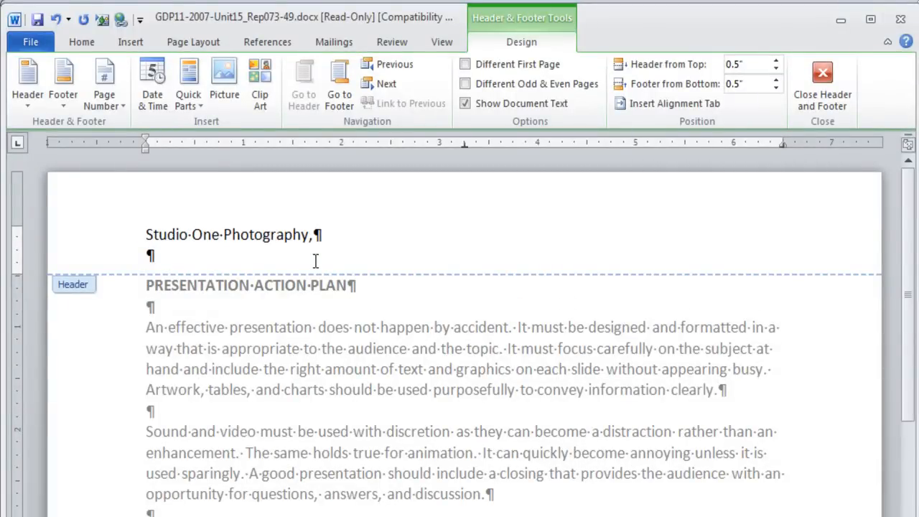
{"action": "type", "text": "Presentation Software Guide"}
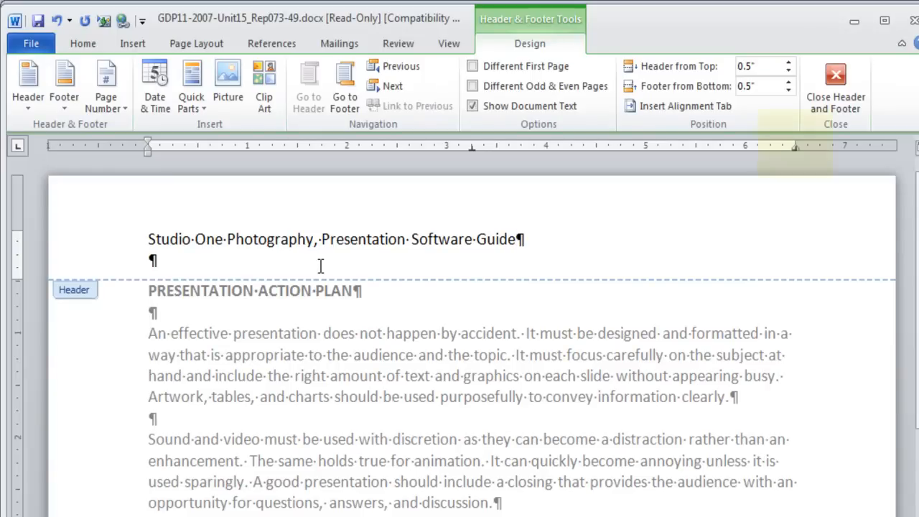
Step: Add the section name "Presentation Overview" in italics at the header's right margin and close the header
{"action": "key", "text": "Tab"}
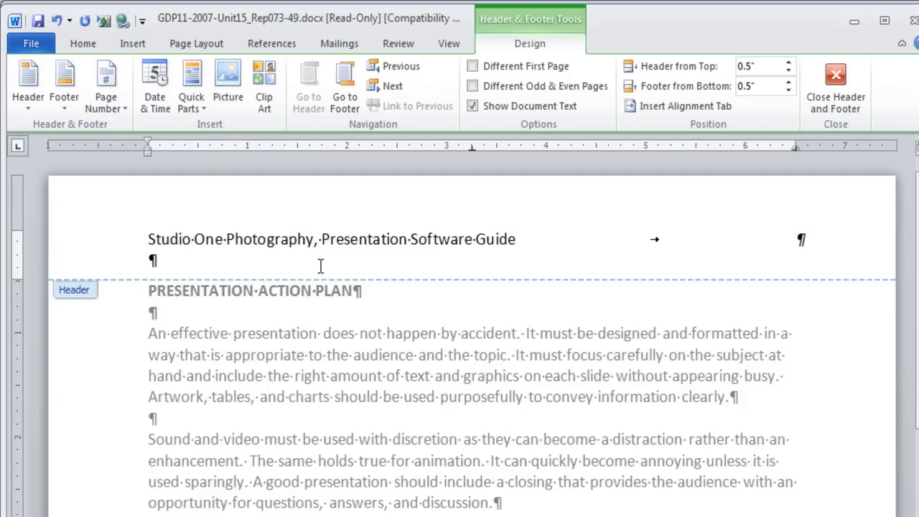
{"action": "key", "text": "ctrl+i"}
{"action": "type", "text": "Presentation Overview"}
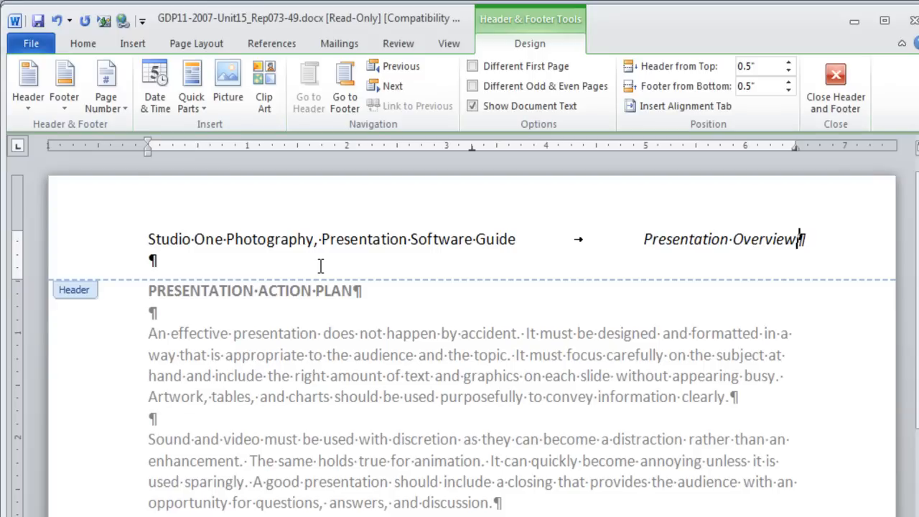
{"action": "left_click", "coordinate": [836, 83]}
Step: Insert a Blank footer and enter the word "Page" followed by a space at its centre tab stop
{"action": "scroll", "coordinate": [411, 381], "scroll_direction": "down", "scroll_amount": 1}
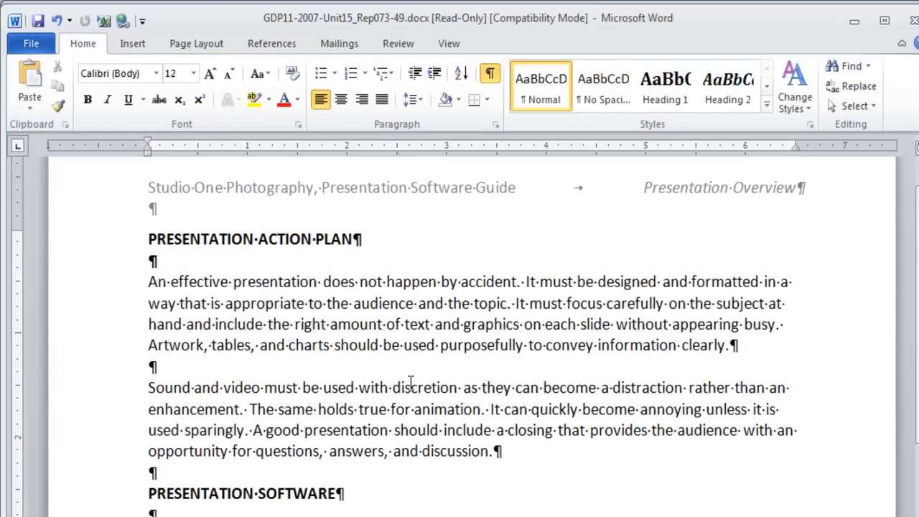
{"action": "scroll", "coordinate": [411, 382], "scroll_direction": "down", "scroll_amount": 9}
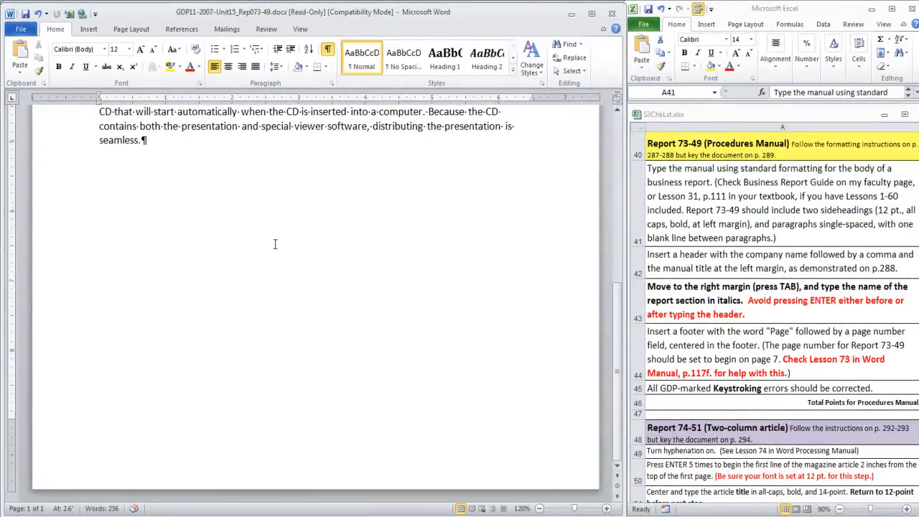
{"action": "left_click", "coordinate": [94, 31]}
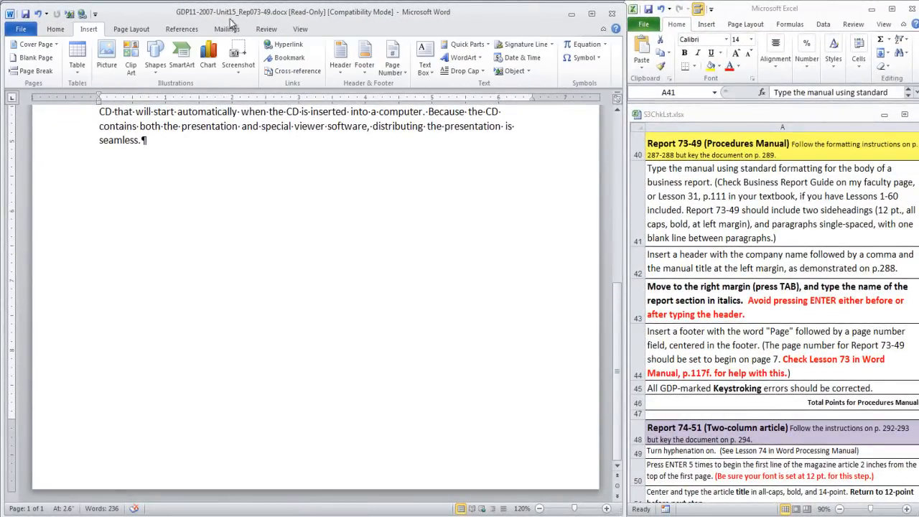
{"action": "left_click", "coordinate": [364, 76]}
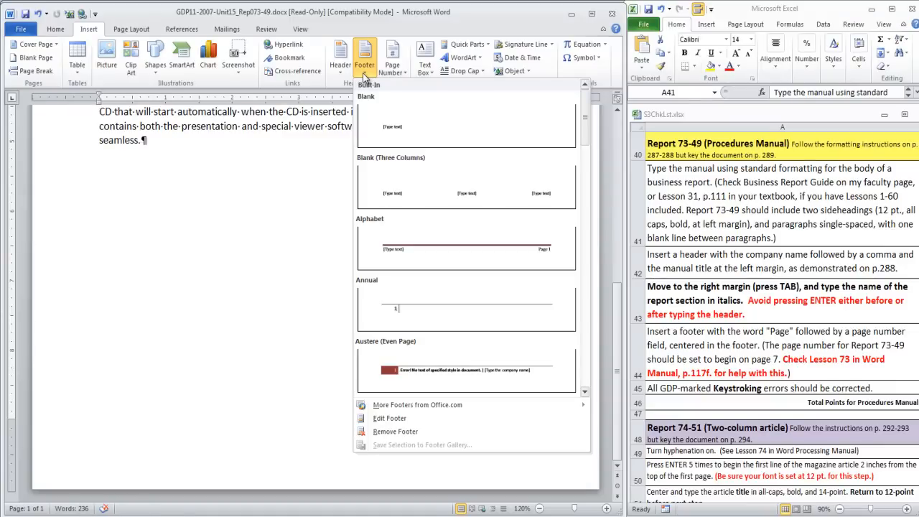
{"action": "left_click", "coordinate": [448, 130]}
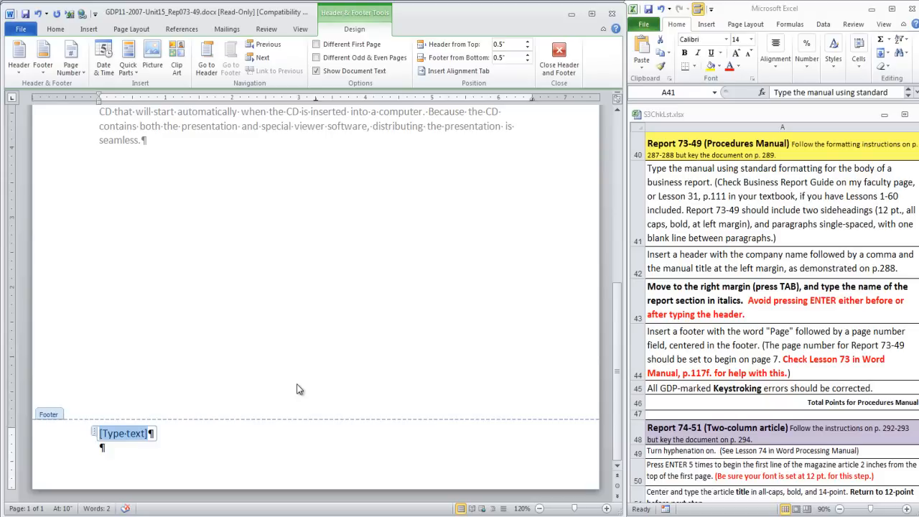
{"action": "key", "text": "Tab"}
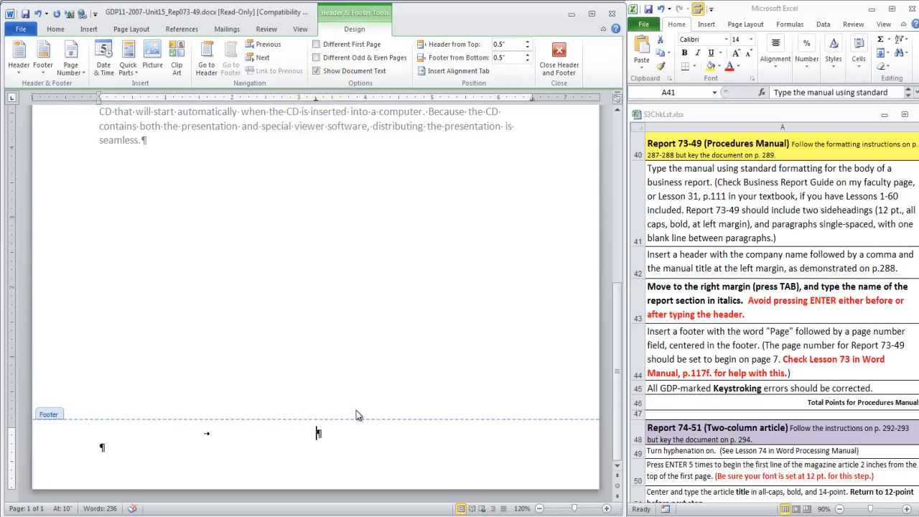
{"action": "type", "text": "Page"}
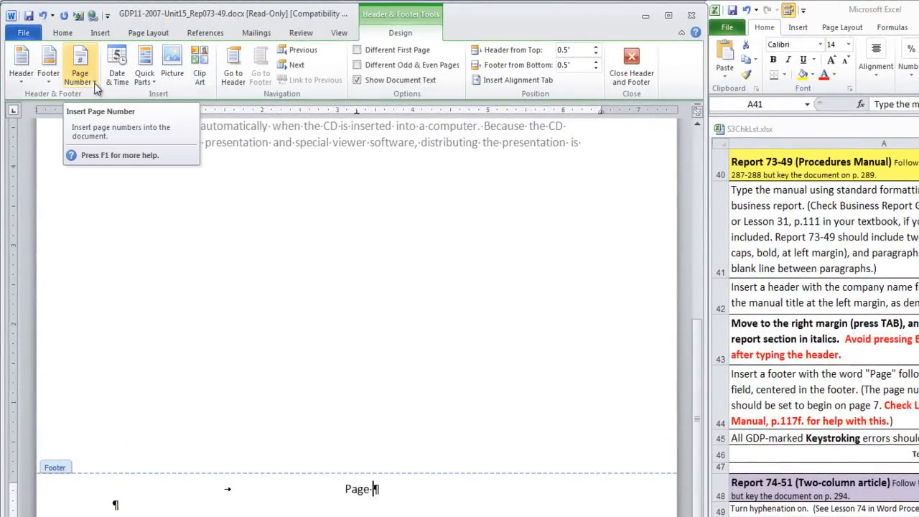
Step: Insert a Plain Number page number field at the current position after "Page" in the footer
{"action": "left_click", "coordinate": [95, 84]}
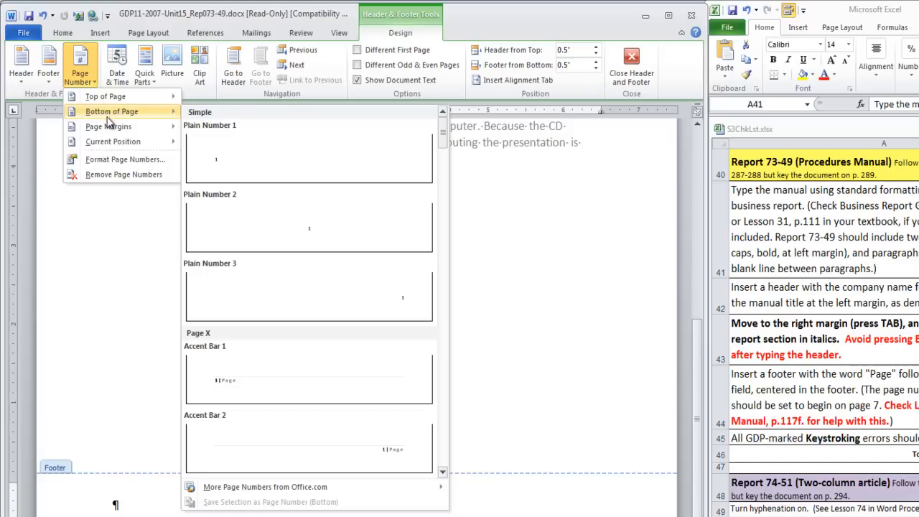
{"action": "mouse_move", "coordinate": [110, 145]}
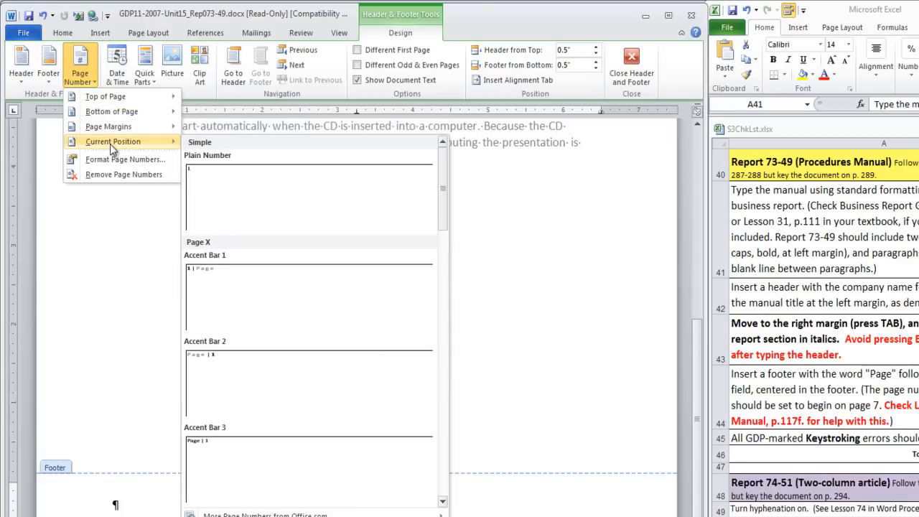
{"action": "left_click", "coordinate": [212, 184]}
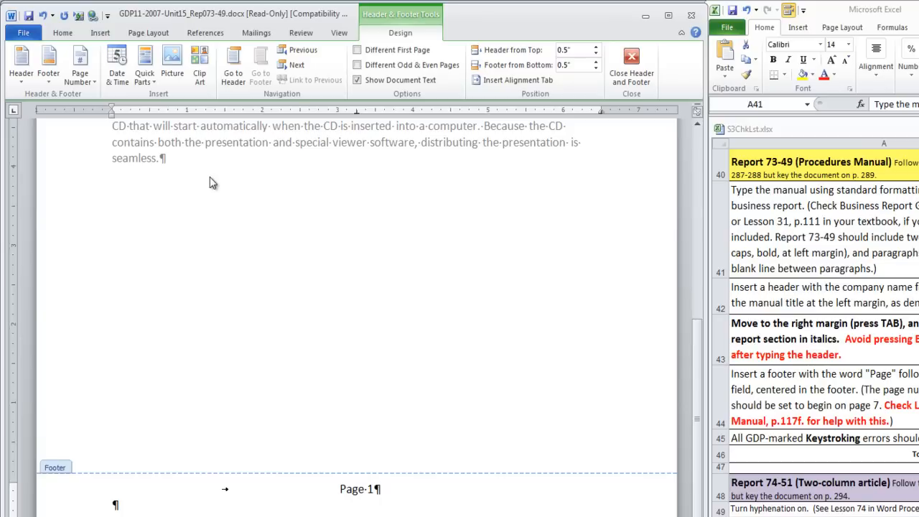
Step: Set the footer's page numbering to start at 7, and close the header and footer
{"action": "left_click", "coordinate": [370, 489]}
{"action": "double_click", "coordinate": [371, 489]}
{"action": "left_click", "coordinate": [92, 85]}
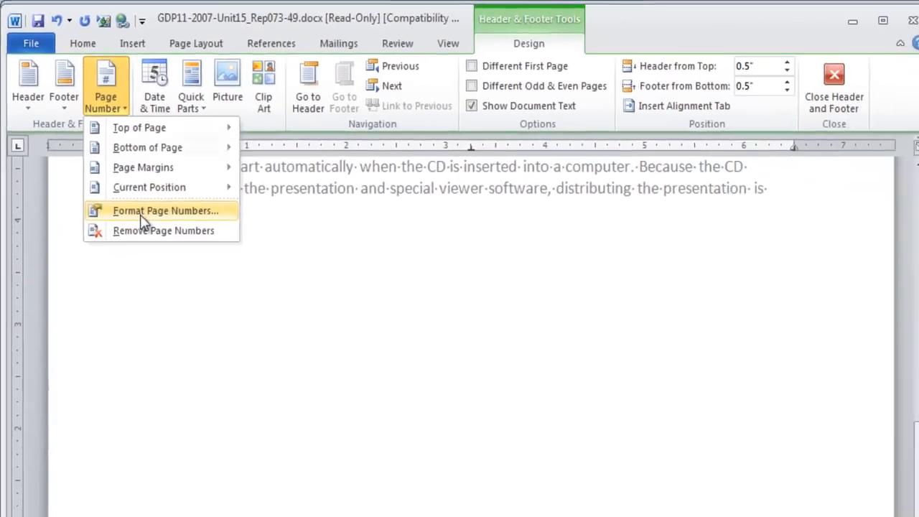
{"action": "left_click", "coordinate": [202, 302]}
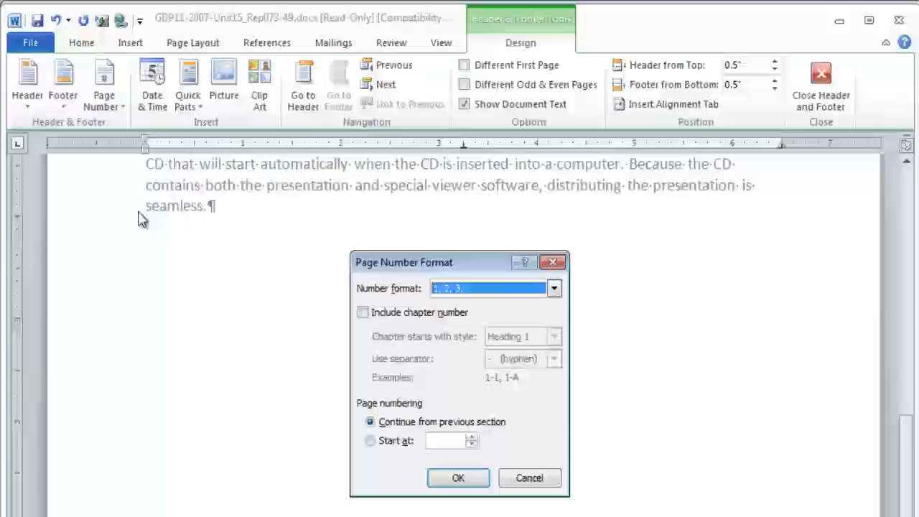
{"action": "left_click", "coordinate": [473, 438]}
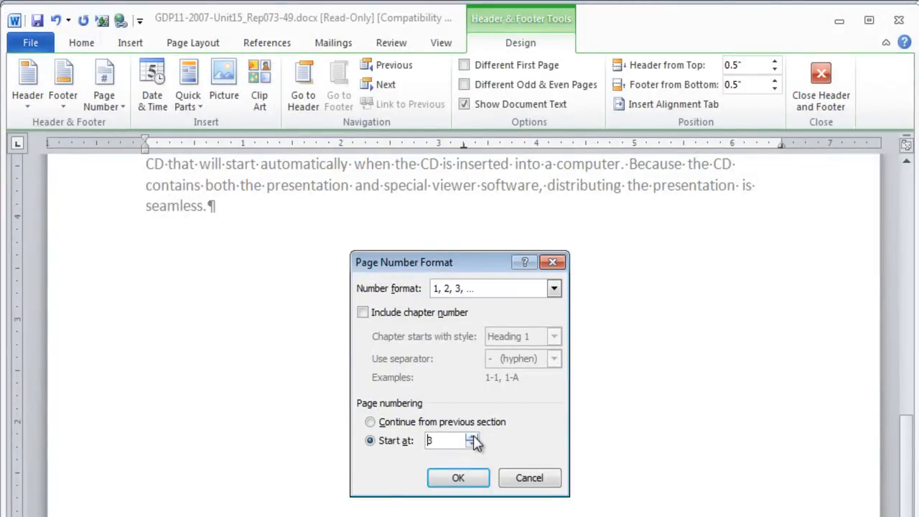
{"action": "left_click", "coordinate": [474, 438]}
{"action": "left_click", "coordinate": [474, 437]}
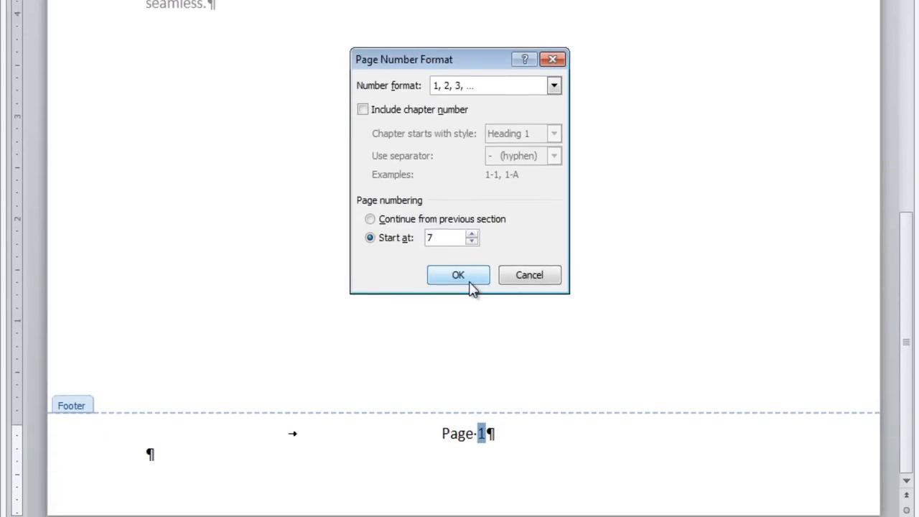
{"action": "left_click", "coordinate": [419, 288]}
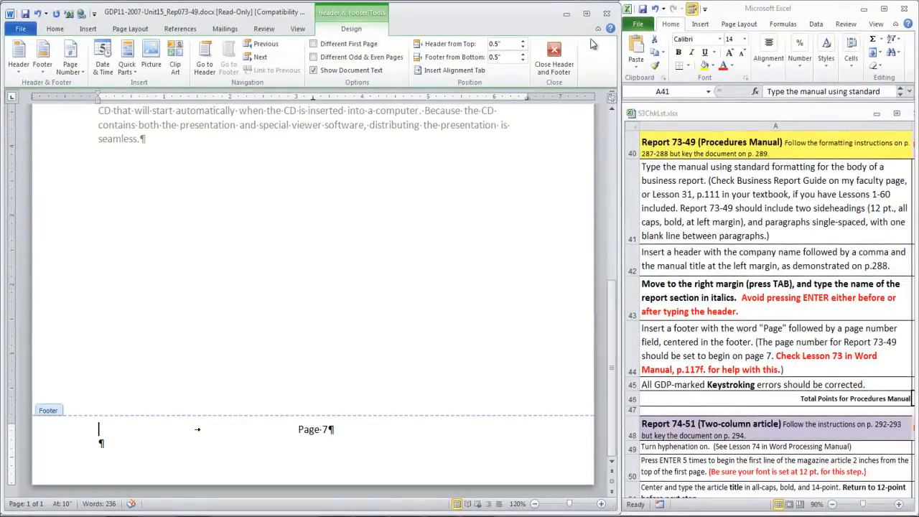
{"action": "left_click", "coordinate": [555, 56]}
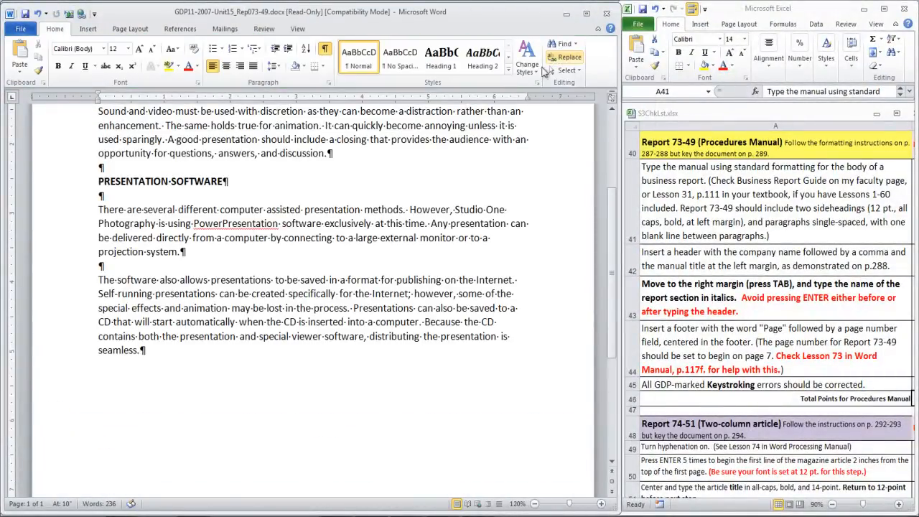
Step: Insert a page break after the last paragraph and check the header and footer on the second page
{"action": "scroll", "coordinate": [240, 339], "scroll_direction": "down", "scroll_amount": 3}
{"action": "scroll", "coordinate": [241, 338], "scroll_direction": "up", "scroll_amount": 2}
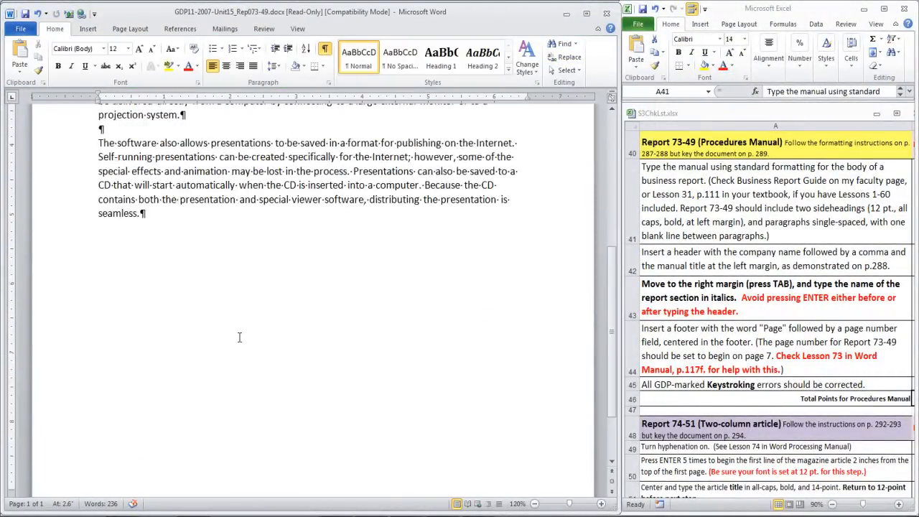
{"action": "left_click", "coordinate": [141, 248]}
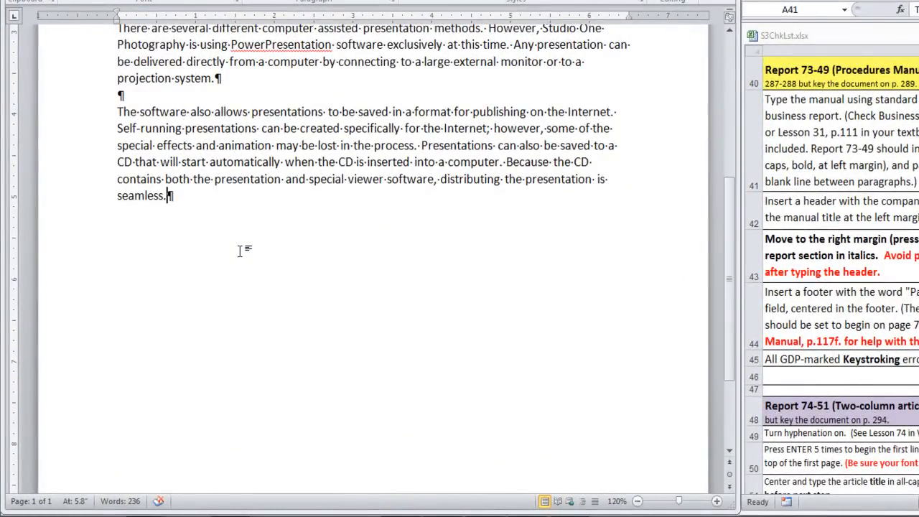
{"action": "key", "text": "ctrl+Return"}
{"action": "scroll", "coordinate": [252, 247], "scroll_direction": "down", "scroll_amount": 5}
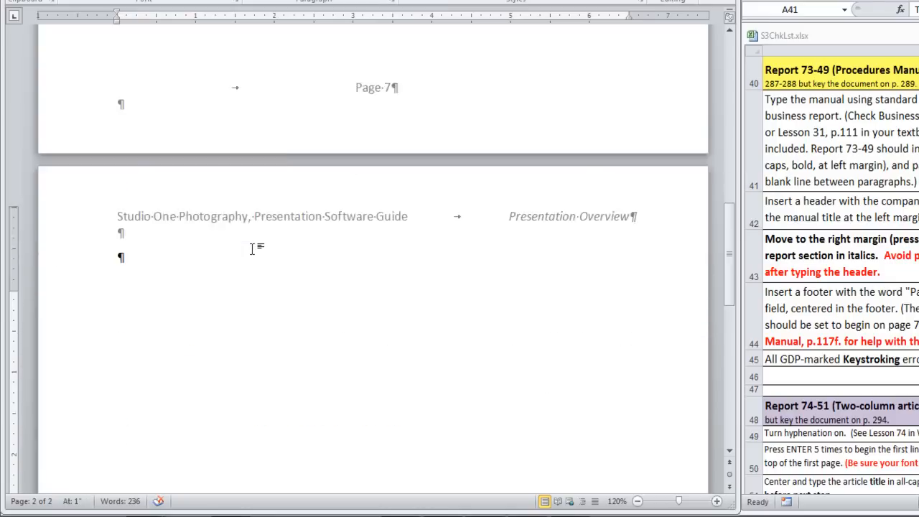
{"action": "scroll", "coordinate": [251, 246], "scroll_direction": "down", "scroll_amount": 10}
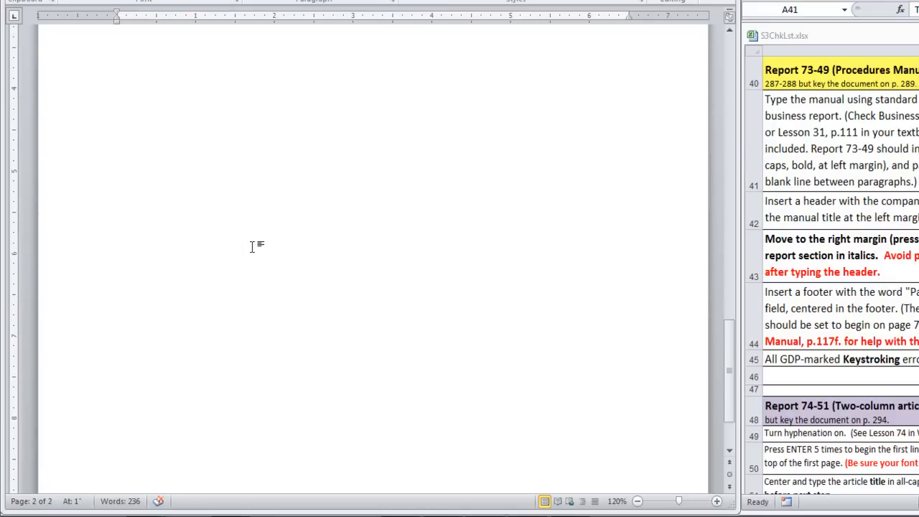
{"action": "scroll", "coordinate": [251, 246], "scroll_direction": "down", "scroll_amount": 1}
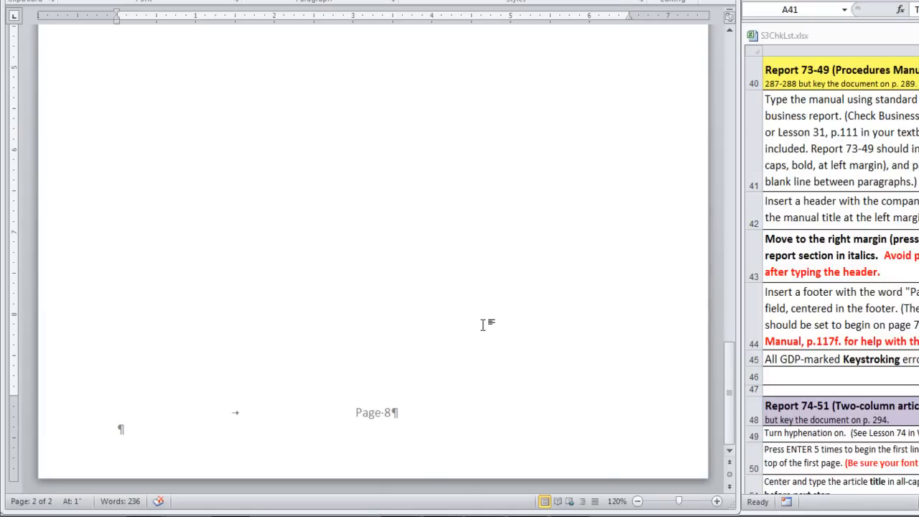
Step: Remove the page break after the last paragraph and review the page from its footer up to its header
{"action": "key", "text": "BackSpace"}
{"action": "key", "text": "BackSpace"}
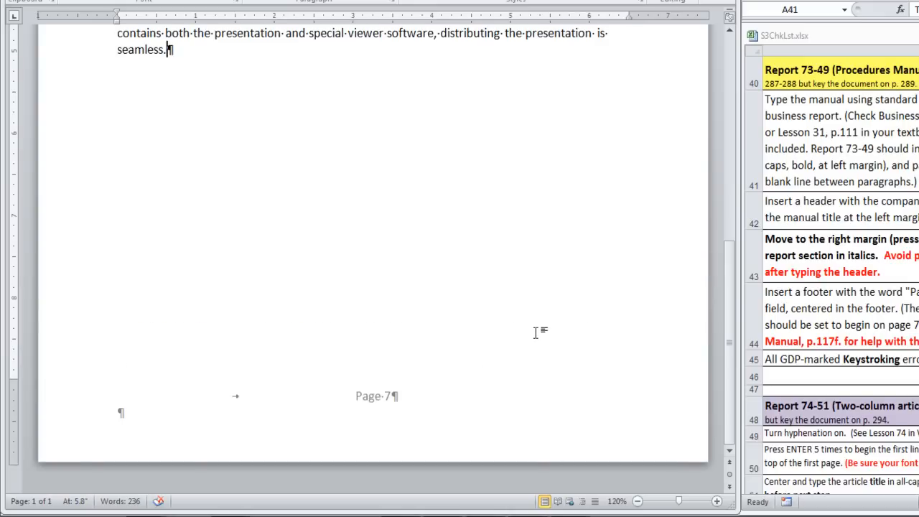
{"action": "scroll", "coordinate": [538, 331], "scroll_direction": "up", "scroll_amount": 4}
{"action": "scroll", "coordinate": [535, 333], "scroll_direction": "up", "scroll_amount": 8}
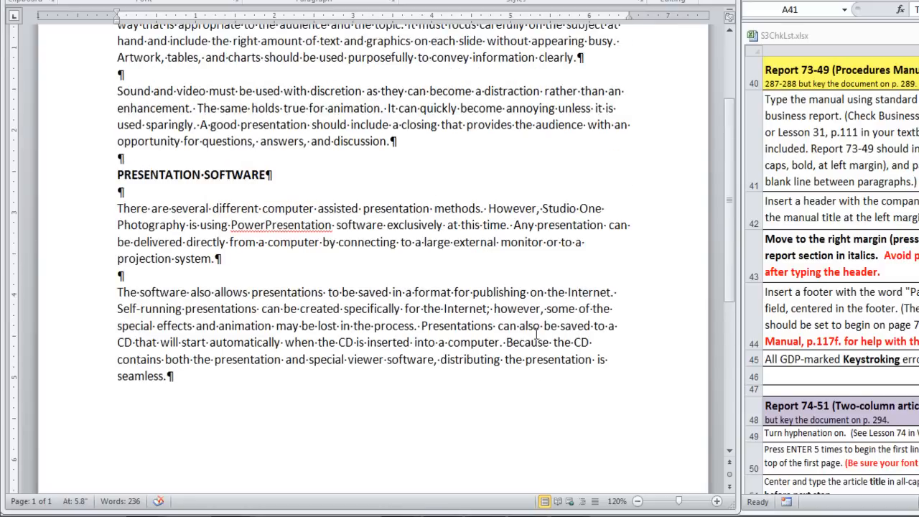
{"action": "scroll", "coordinate": [535, 333], "scroll_direction": "up", "scroll_amount": 4}
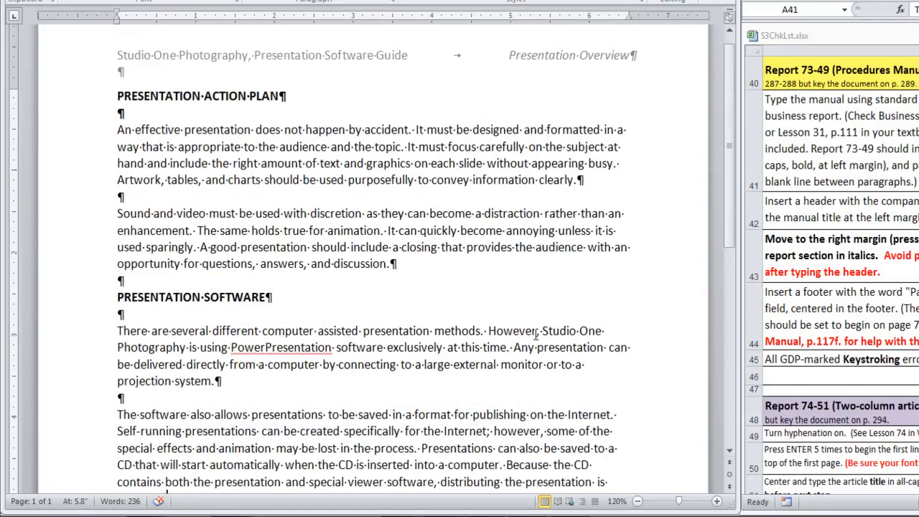